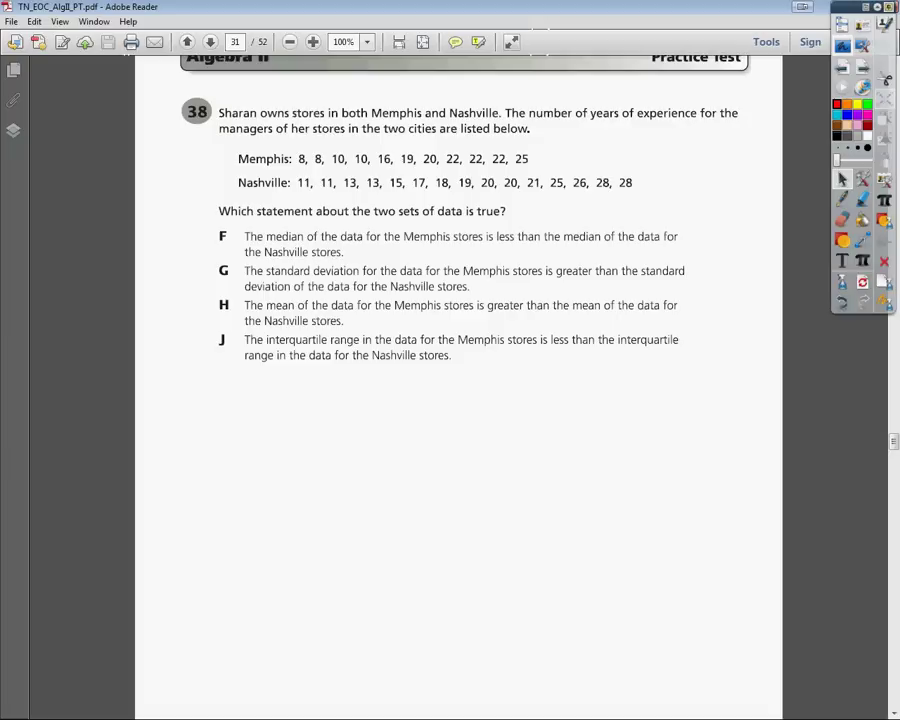
Switch to the TI-SmartView TI-84 emulator showing Memphis data in L1 and Nashville in L2.
key("alt+Tab")
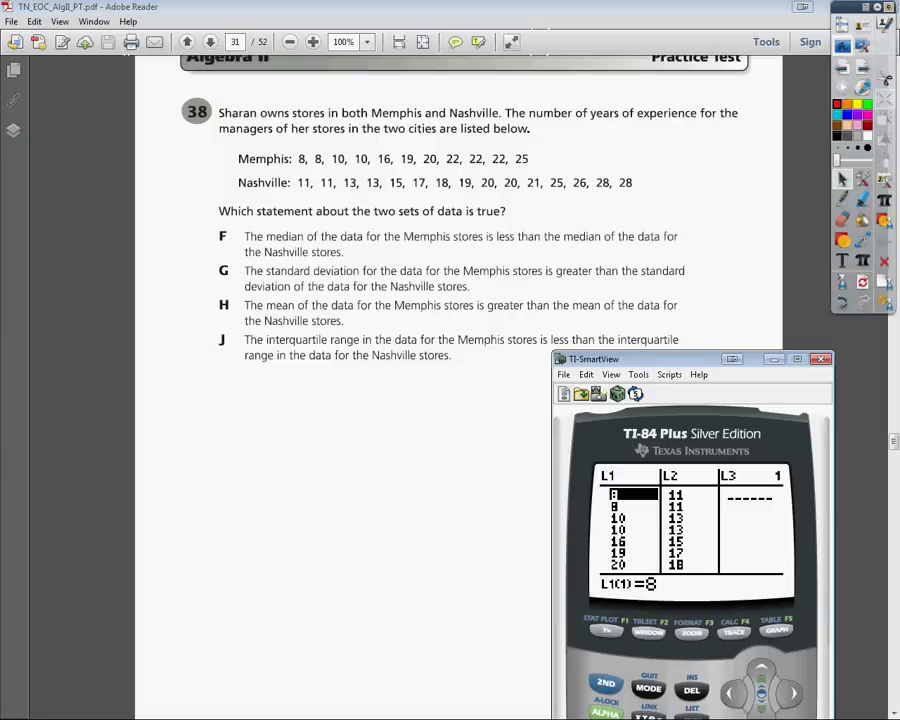
Underline median, standard deviation, mean and interquartile range in choices F–J in orange.
left_click(843, 199)
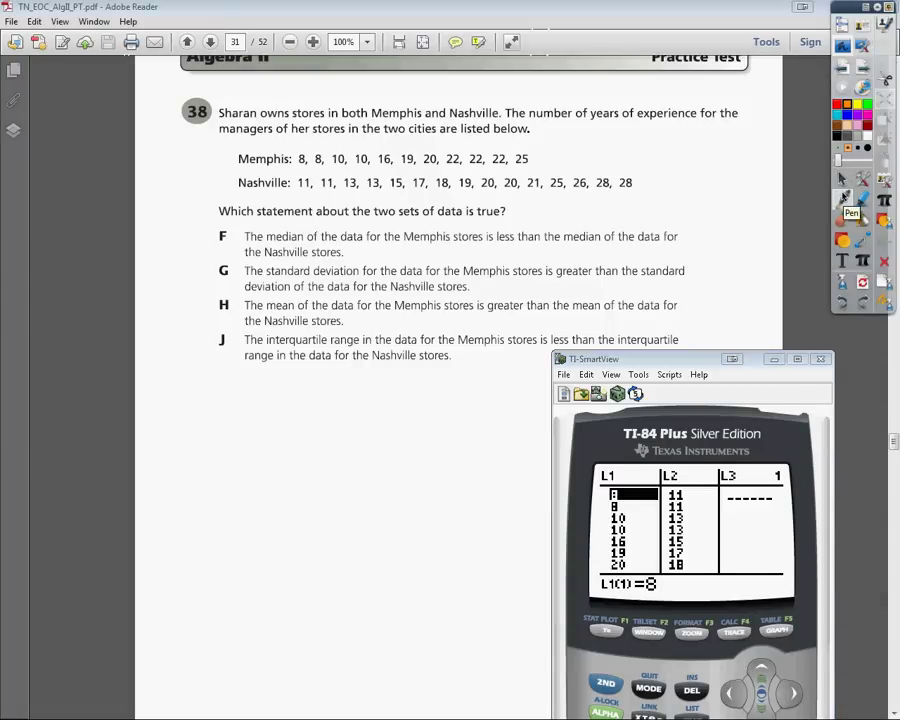
left_click_drag(265, 244, 309, 243)
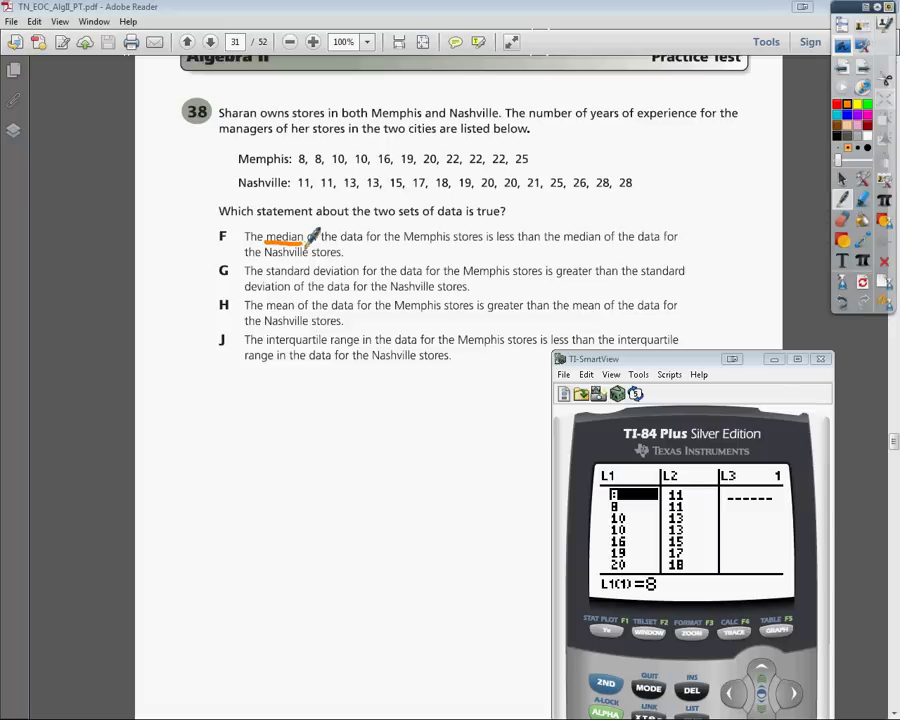
left_click_drag(265, 277, 361, 277)
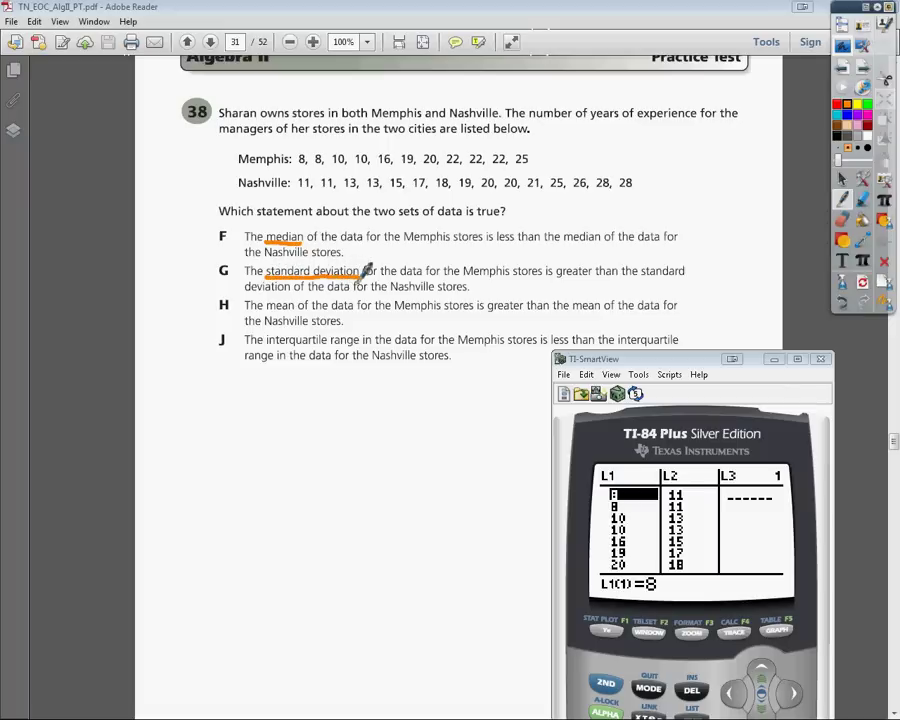
left_click_drag(265, 311, 296, 311)
left_click_drag(266, 345, 360, 345)
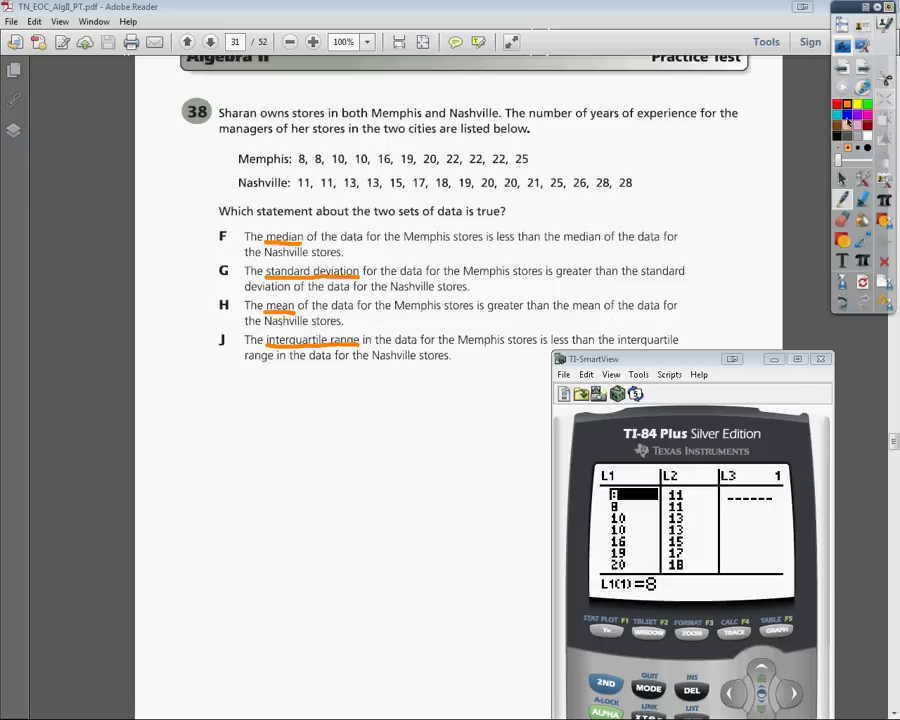
left_click_drag(702, 362, 792, 99)
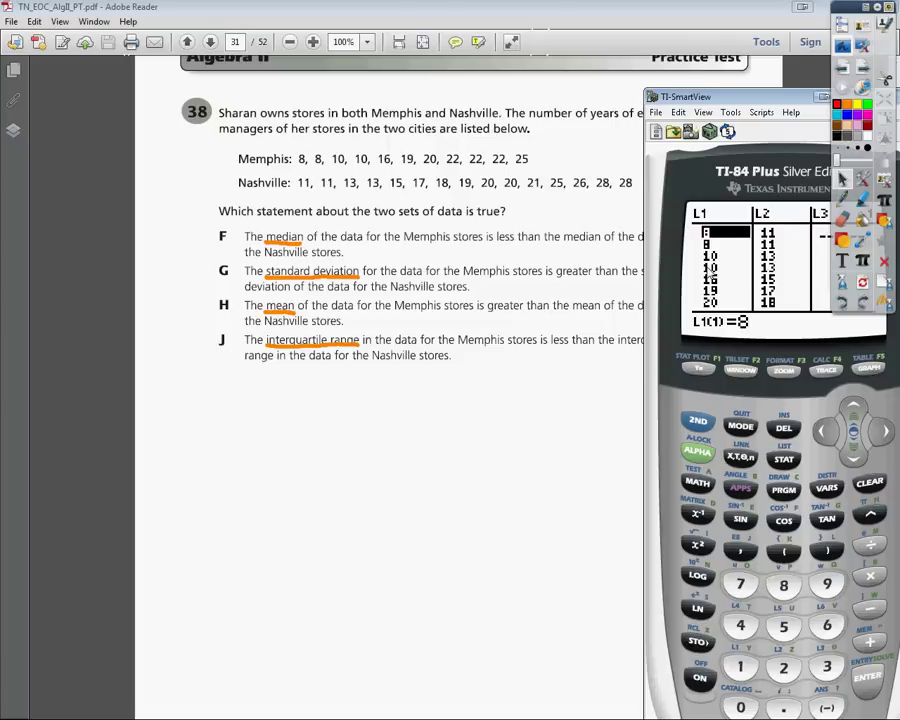
Run 1-Var Stats on Memphis: mean 16.545, Sx 6.409, σx 6.111, n=11.
left_click_drag(756, 102, 640, 72)
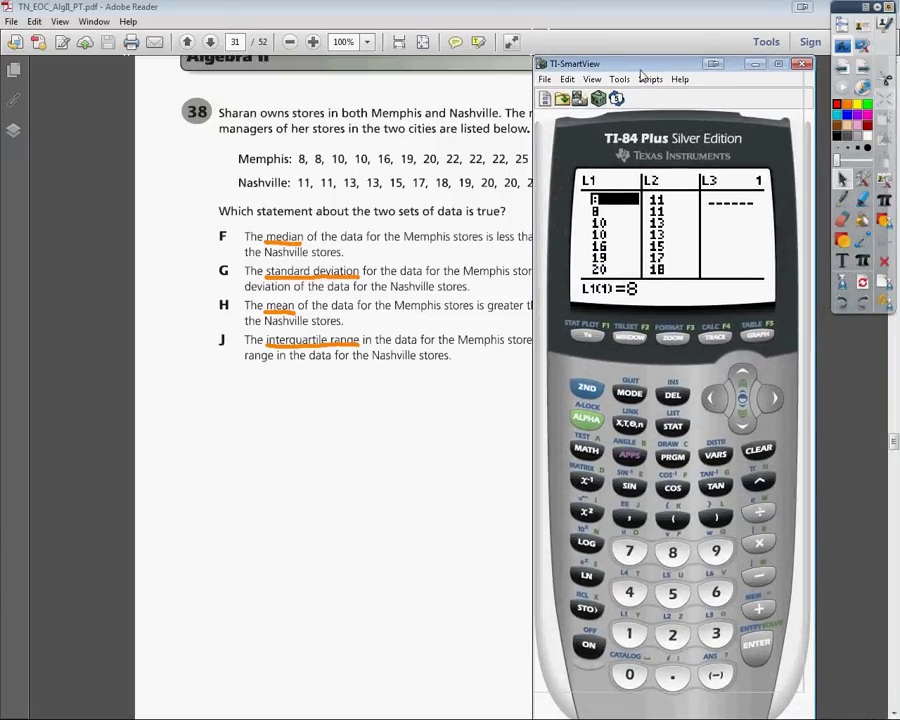
left_click(673, 426)
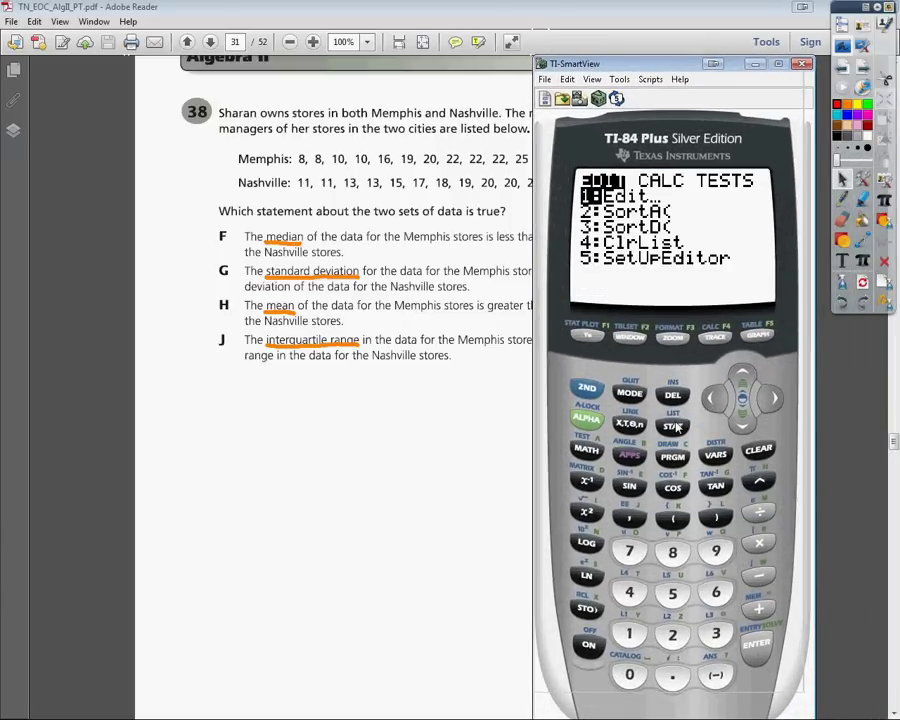
left_click(770, 400)
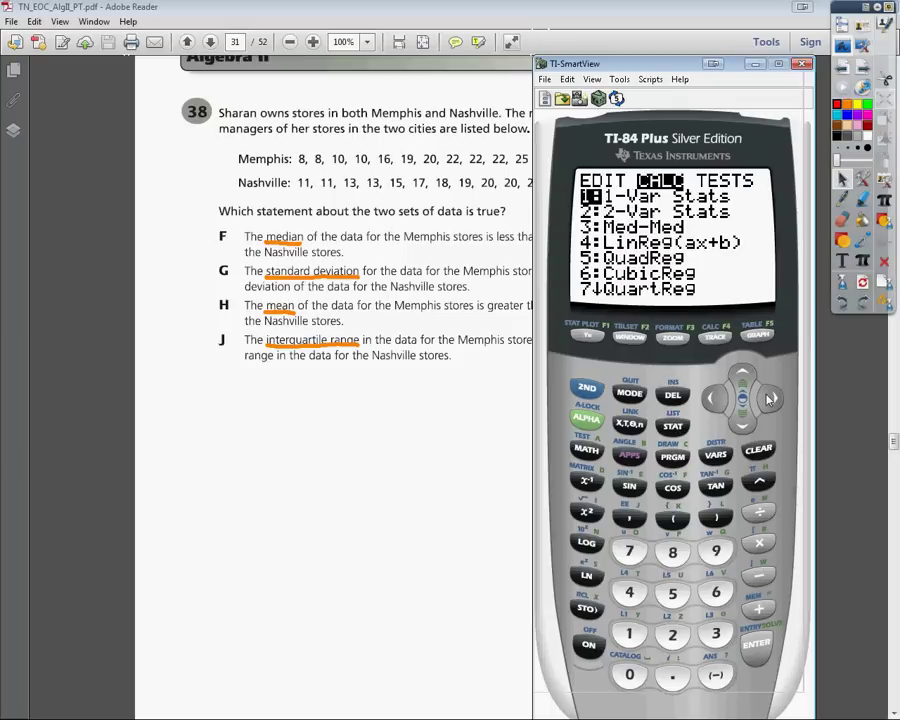
left_click(755, 652)
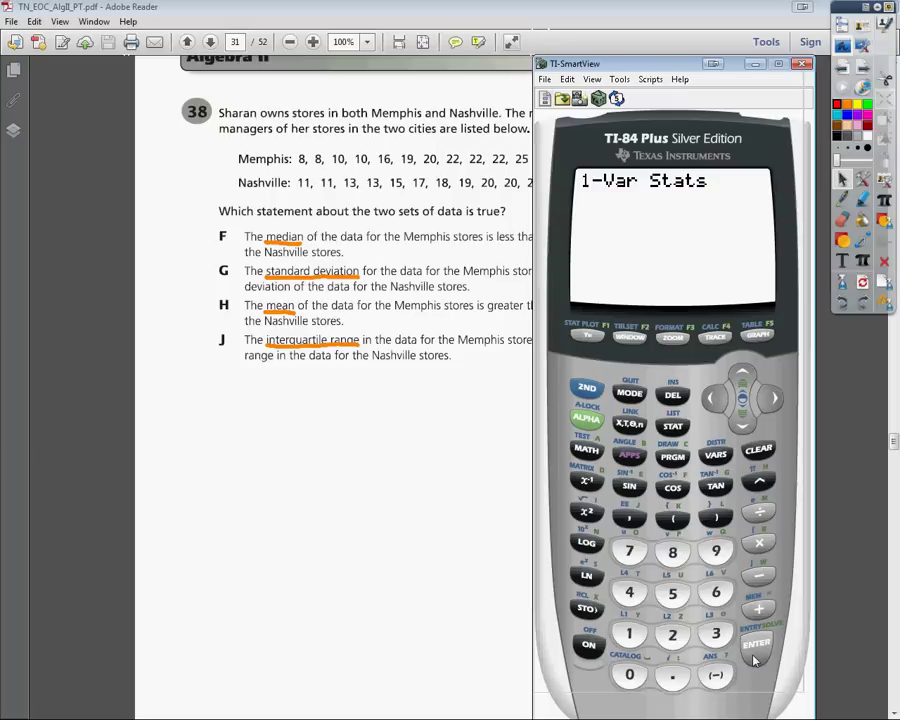
left_click(753, 648)
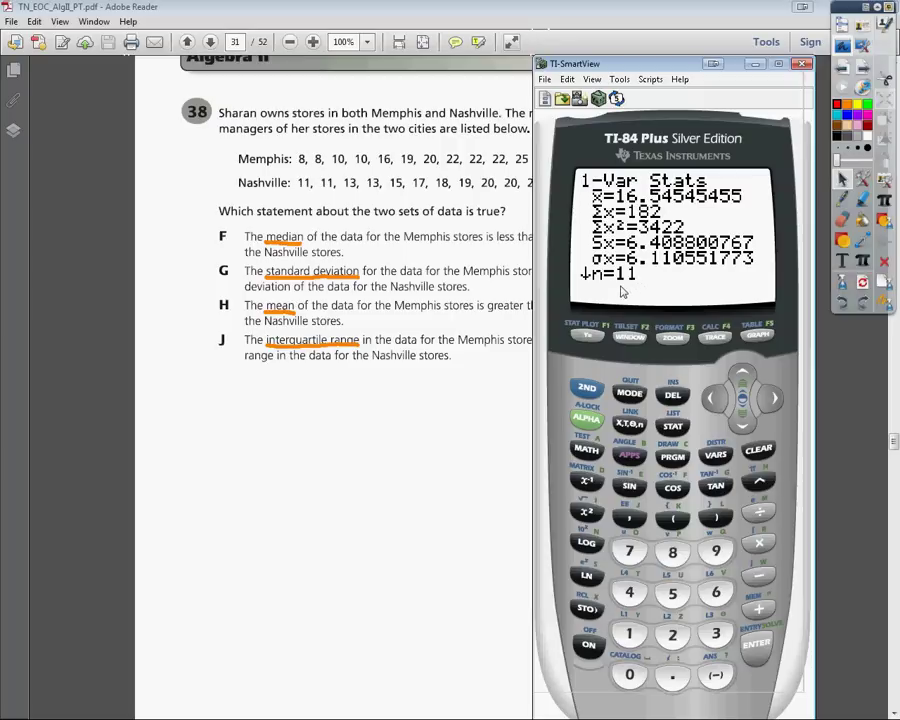
left_click_drag(660, 72, 708, 74)
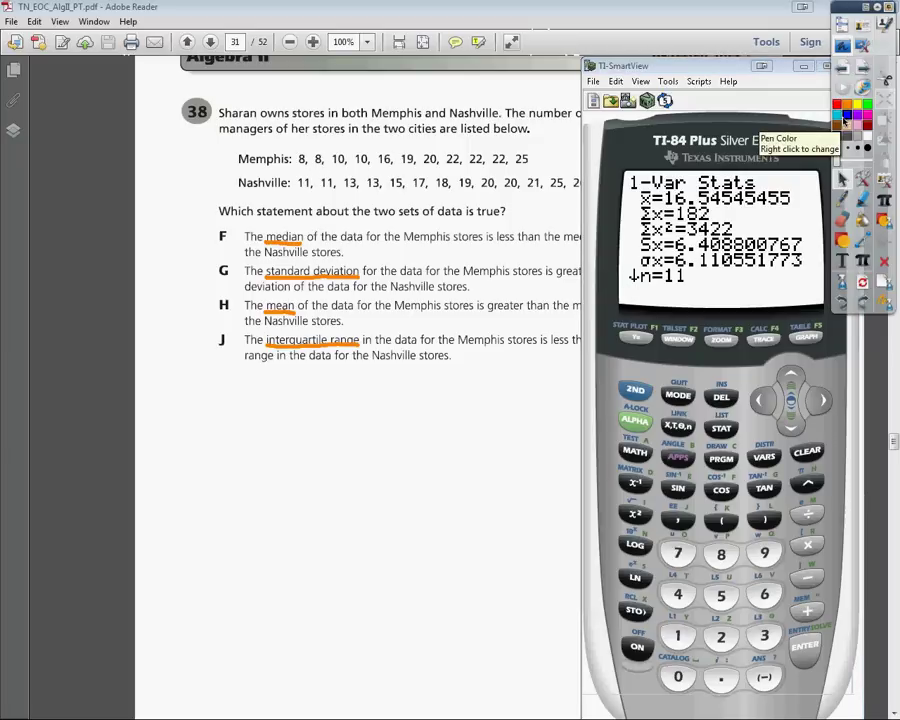
Handwrite a blue Memphis heading with a margin arrow below the answer choices.
left_click(188, 390)
left_click(842, 199)
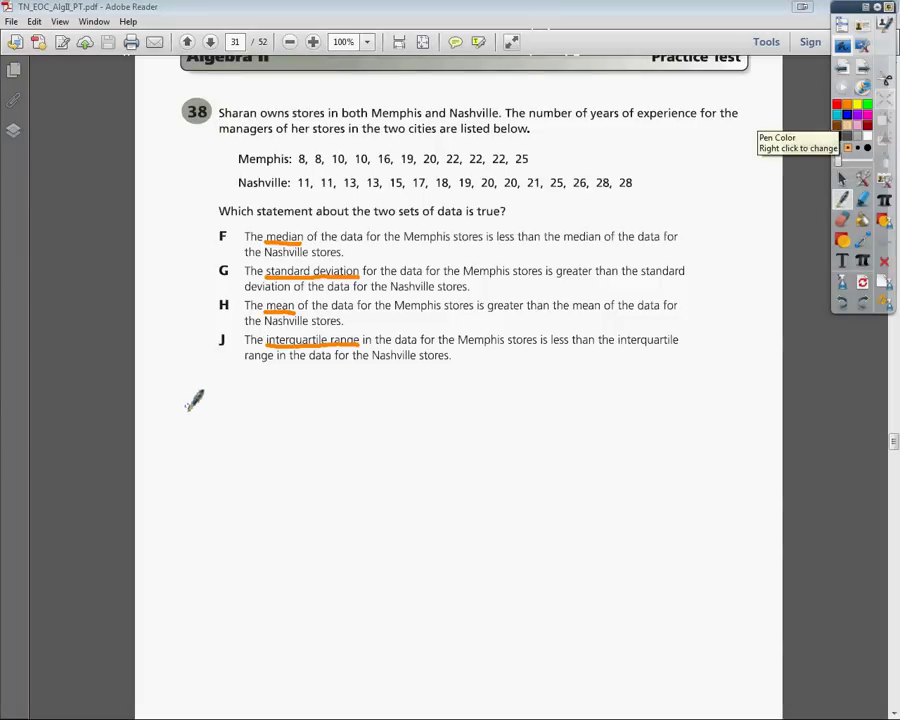
left_click_drag(195, 398, 204, 395)
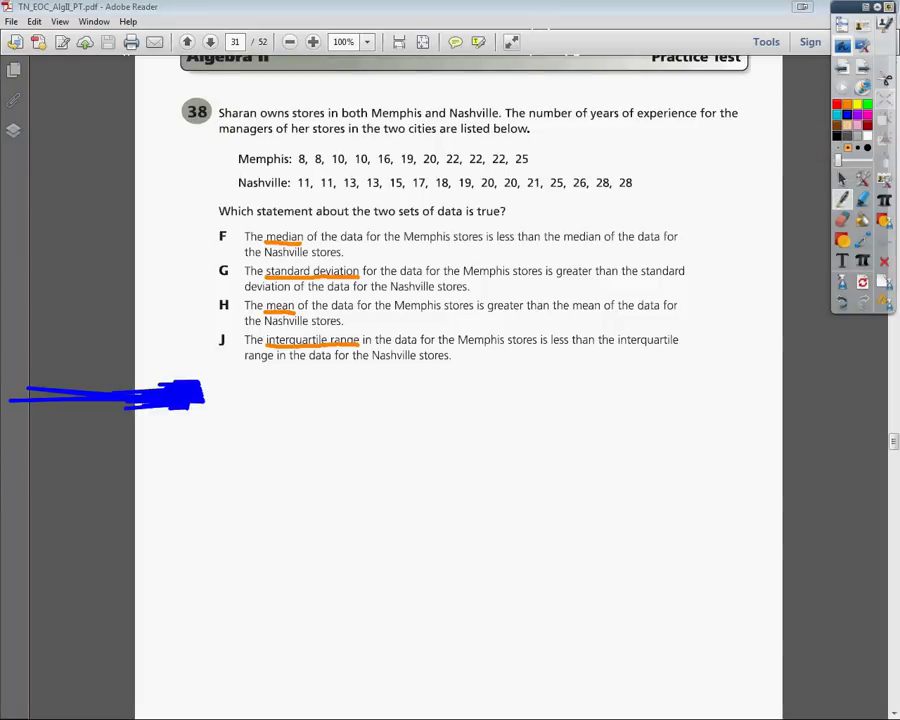
key("alt+Tab")
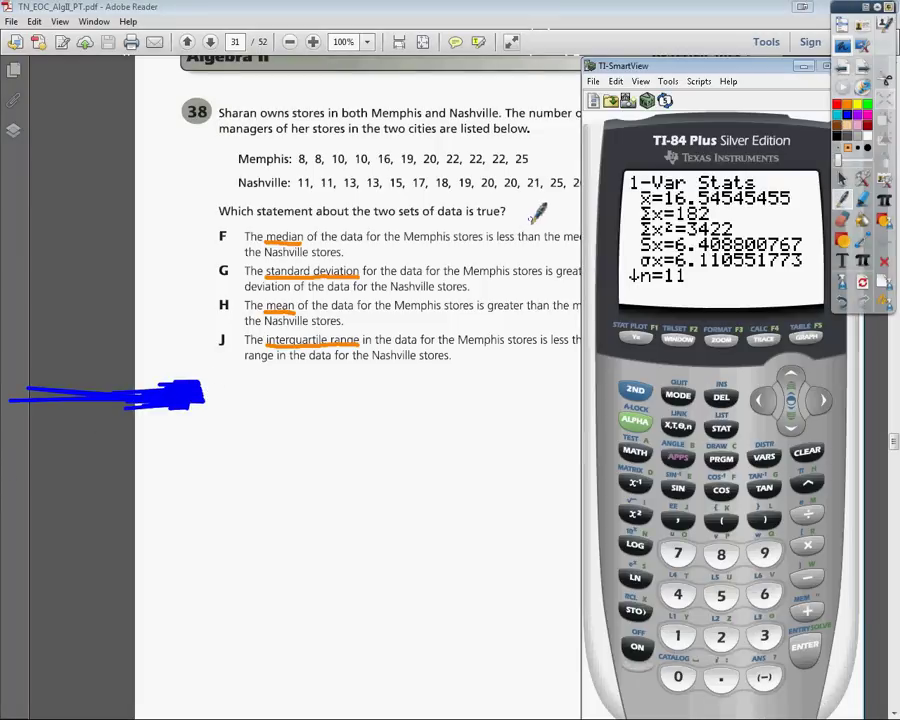
mouse_move(249, 398)
left_mouse_down()
mouse_move(285, 399)
mouse_move(360, 373)
mouse_move(349, 390)
mouse_move(393, 409)
left_mouse_up()
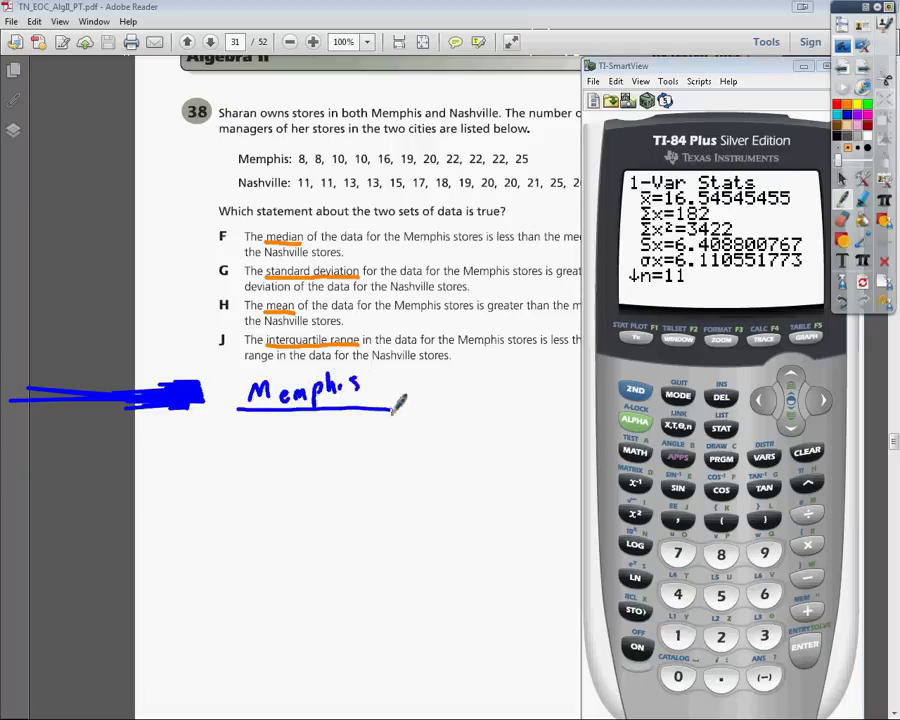
Write the labels Med., Standard, Mean and IQR beneath the Memphis heading.
mouse_move(217, 440)
left_mouse_down()
mouse_move(228, 420)
mouse_move(244, 440)
mouse_move(255, 430)
mouse_move(276, 438)
left_mouse_up()
left_click(280, 436)
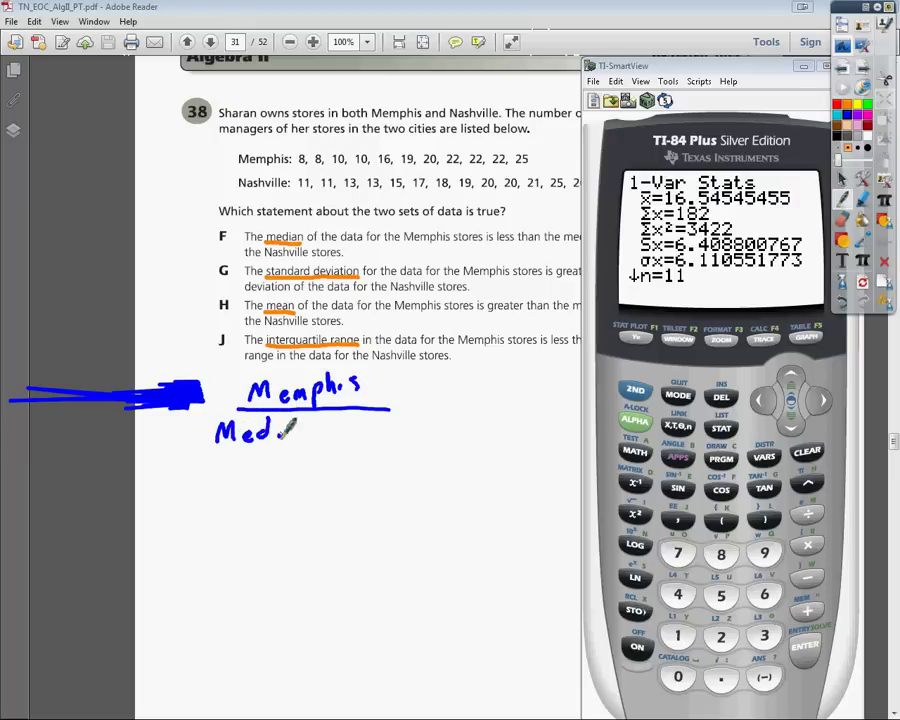
mouse_move(226, 462)
left_mouse_down()
mouse_move(214, 482)
mouse_move(313, 462)
mouse_move(320, 449)
left_mouse_up()
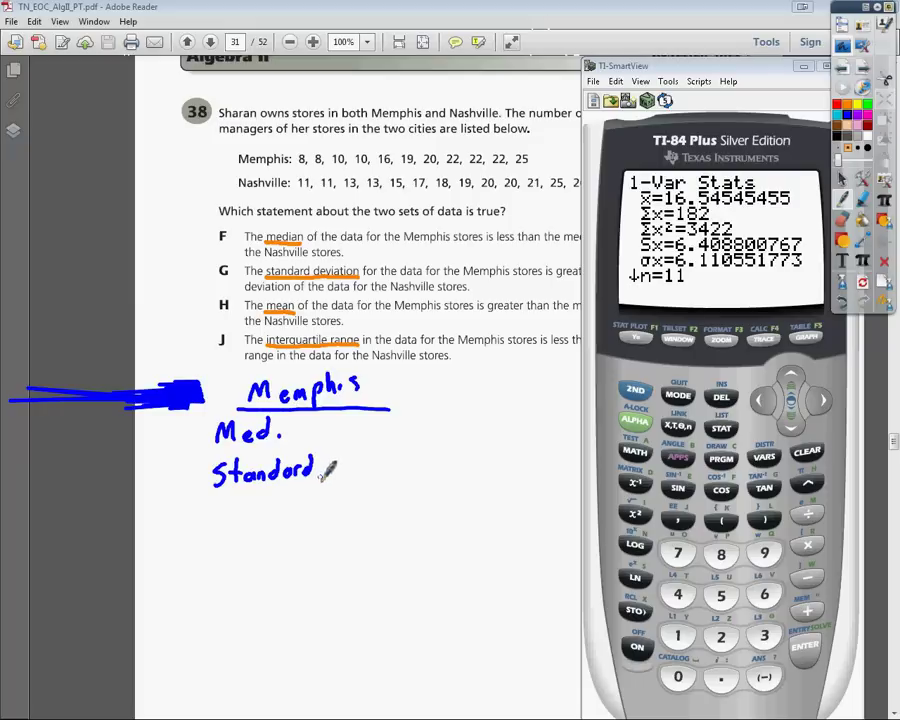
mouse_move(218, 531)
left_mouse_down()
mouse_move(232, 517)
mouse_move(268, 532)
mouse_move(309, 519)
left_mouse_up()
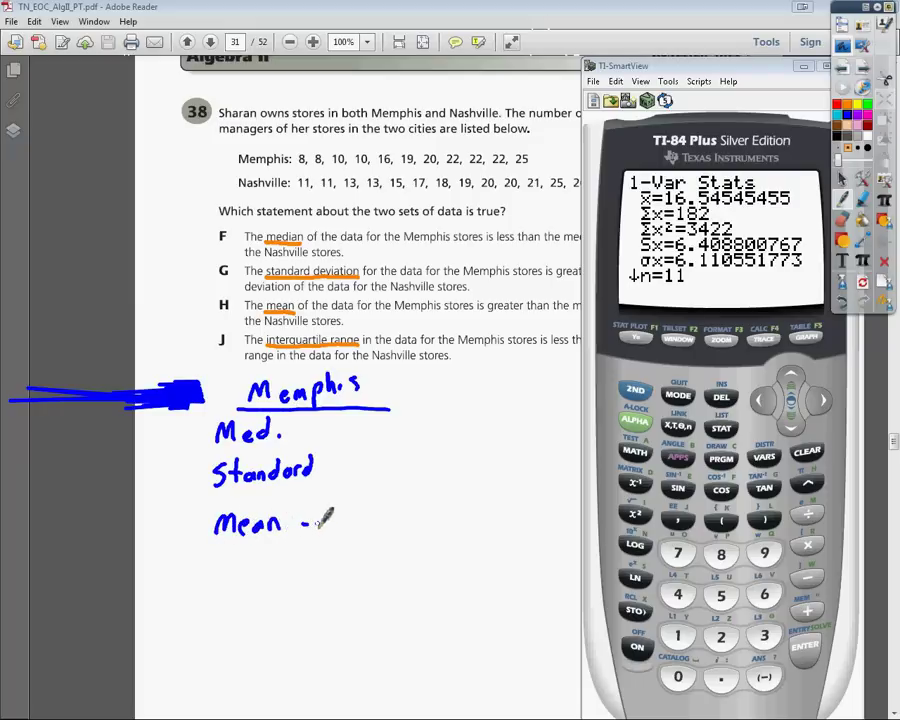
mouse_move(217, 574)
left_mouse_down()
mouse_move(217, 598)
mouse_move(295, 592)
left_mouse_up()
Add a dash after Med., an x̄ symbol beside Mean, and begin writing 16.5.
left_click_drag(298, 430, 306, 430)
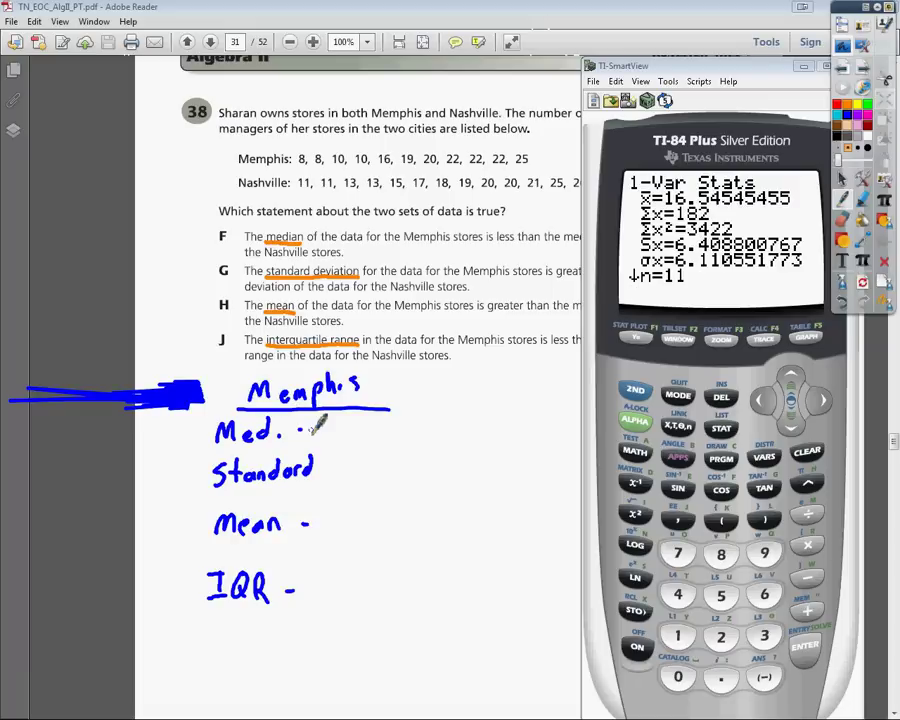
mouse_move(154, 521)
left_mouse_down()
mouse_move(168, 542)
mouse_move(156, 545)
mouse_move(172, 514)
mouse_move(173, 545)
left_mouse_up()
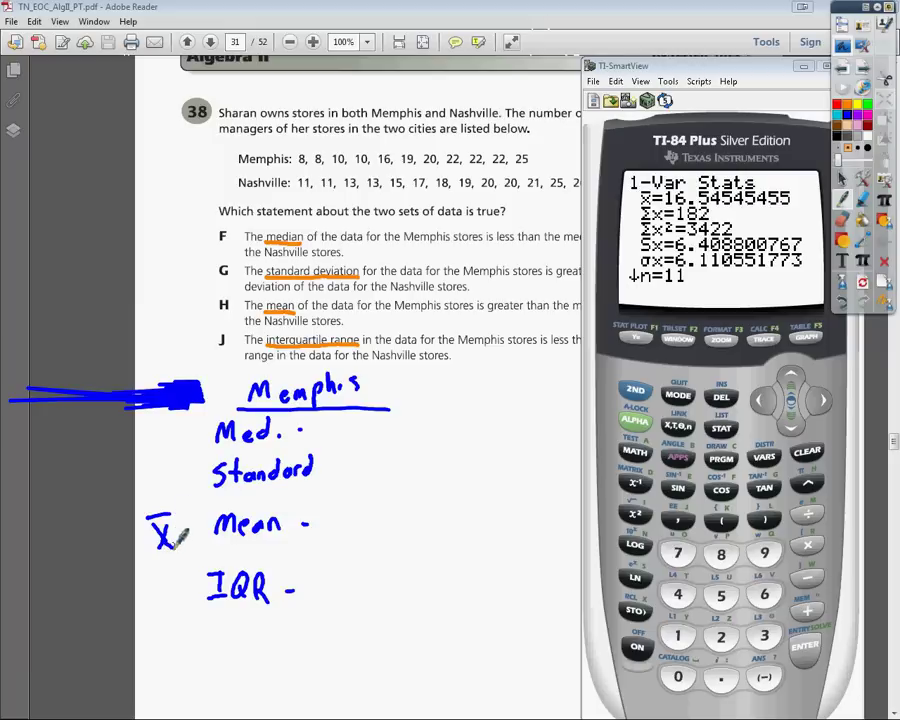
mouse_move(326, 511)
left_mouse_down()
mouse_move(325, 535)
mouse_move(338, 526)
mouse_move(366, 532)
mouse_move(381, 508)
left_mouse_up()
Complete the mean as 16.5 and write 6.1 after Standard.
left_click(354, 531)
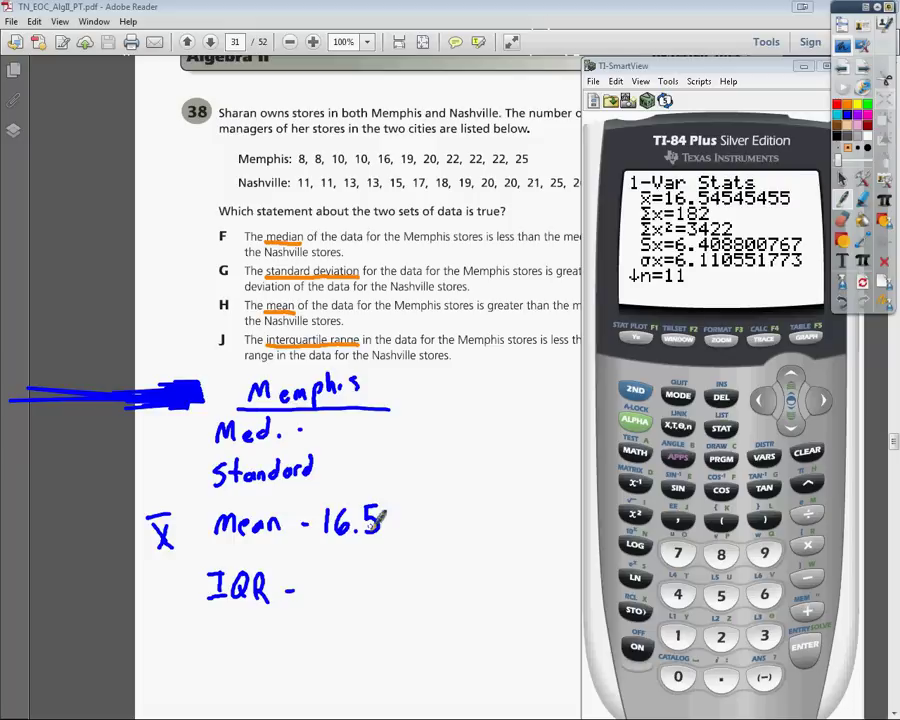
left_click_drag(712, 340, 697, 382)
mouse_move(358, 449)
left_mouse_down()
mouse_move(351, 463)
mouse_move(385, 468)
left_mouse_up()
left_click(373, 465)
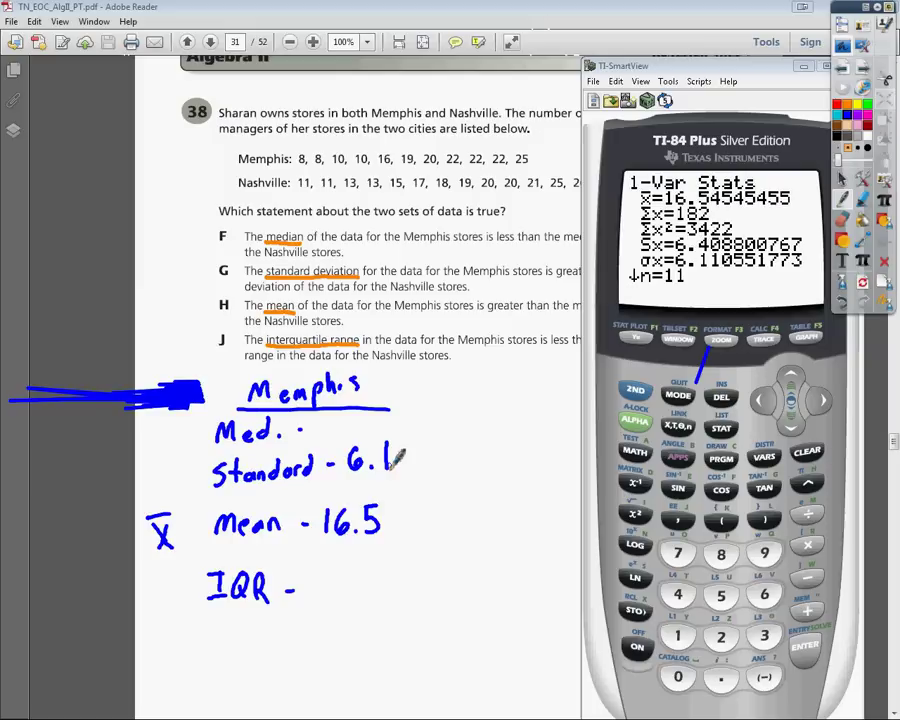
Scroll the results to Q1 = 10 and Q3 = 22, then write IQR as 22 − 10 = 12.
left_click(790, 425)
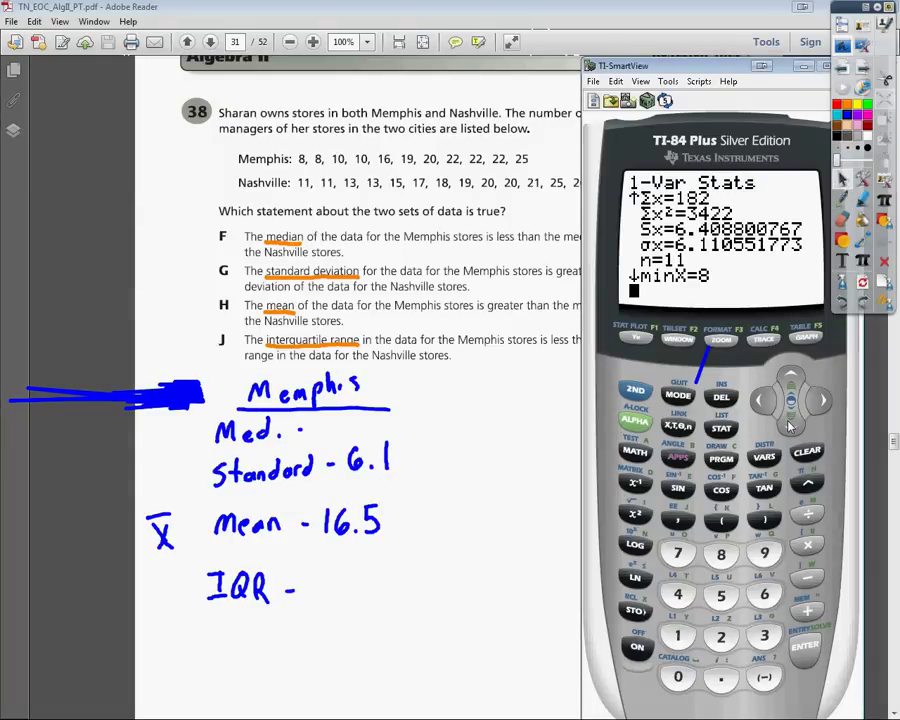
left_click(790, 425)
left_click(790, 425)
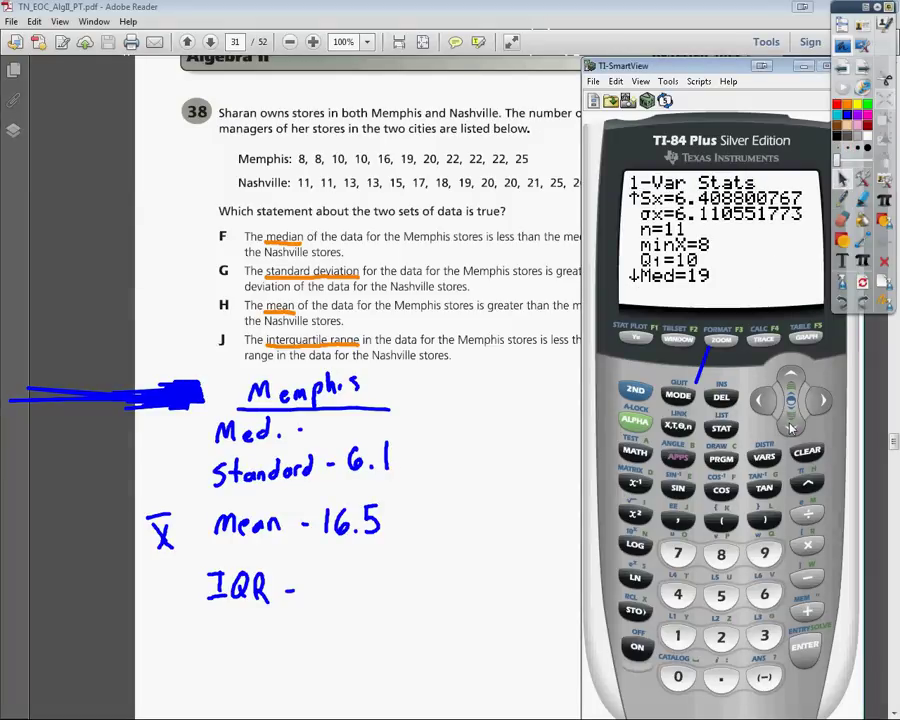
left_click(790, 426)
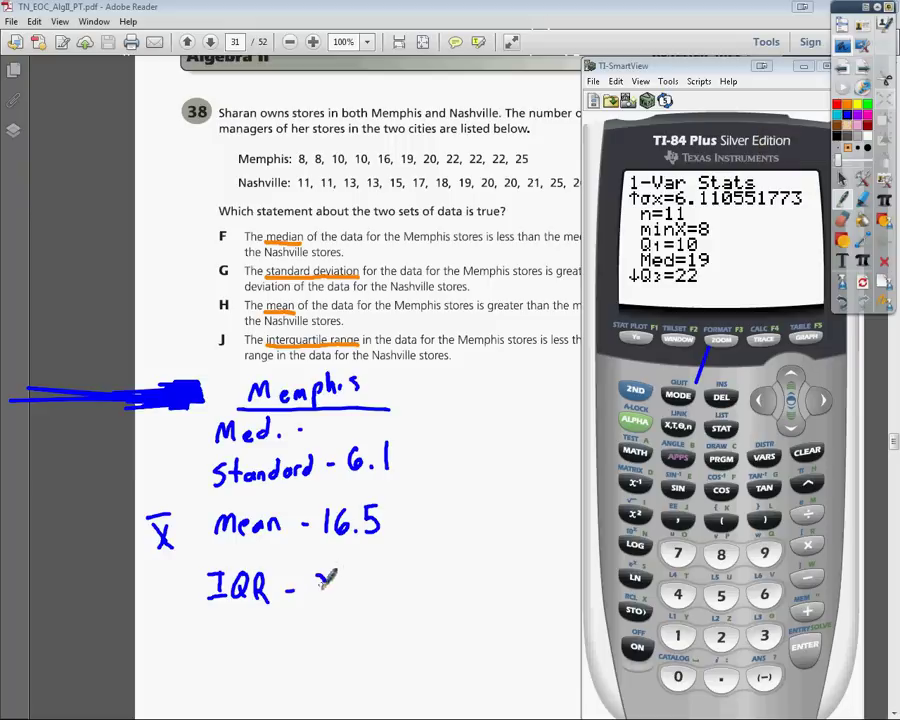
mouse_move(316, 580)
left_mouse_down()
mouse_move(342, 597)
mouse_move(365, 578)
mouse_move(376, 580)
mouse_move(372, 592)
mouse_move(396, 585)
mouse_move(397, 595)
mouse_move(441, 598)
mouse_move(446, 566)
mouse_move(402, 616)
mouse_move(450, 570)
left_mouse_up()
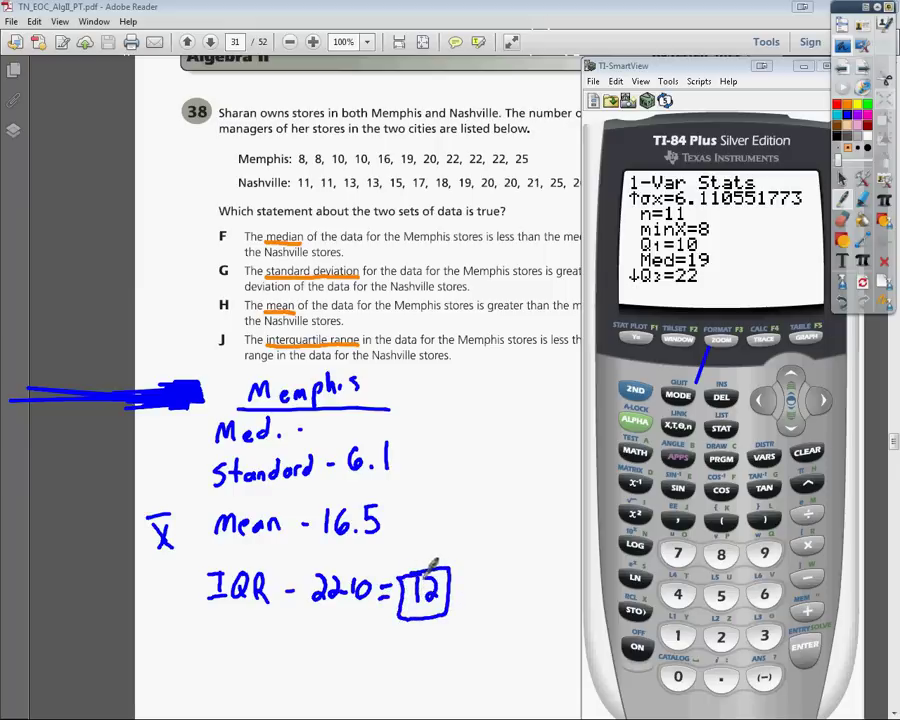